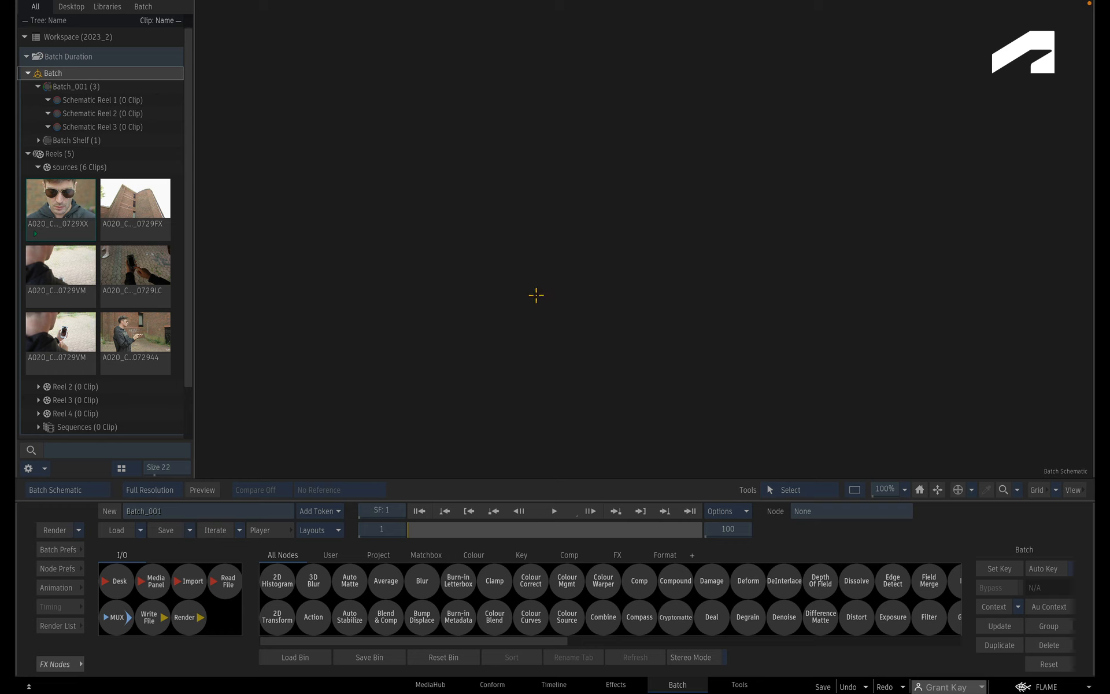
- Add source clips A020_C014_0729VM and A020_C006_0729XX to the empty batch schematic
drag(55, 335, 704, 415)
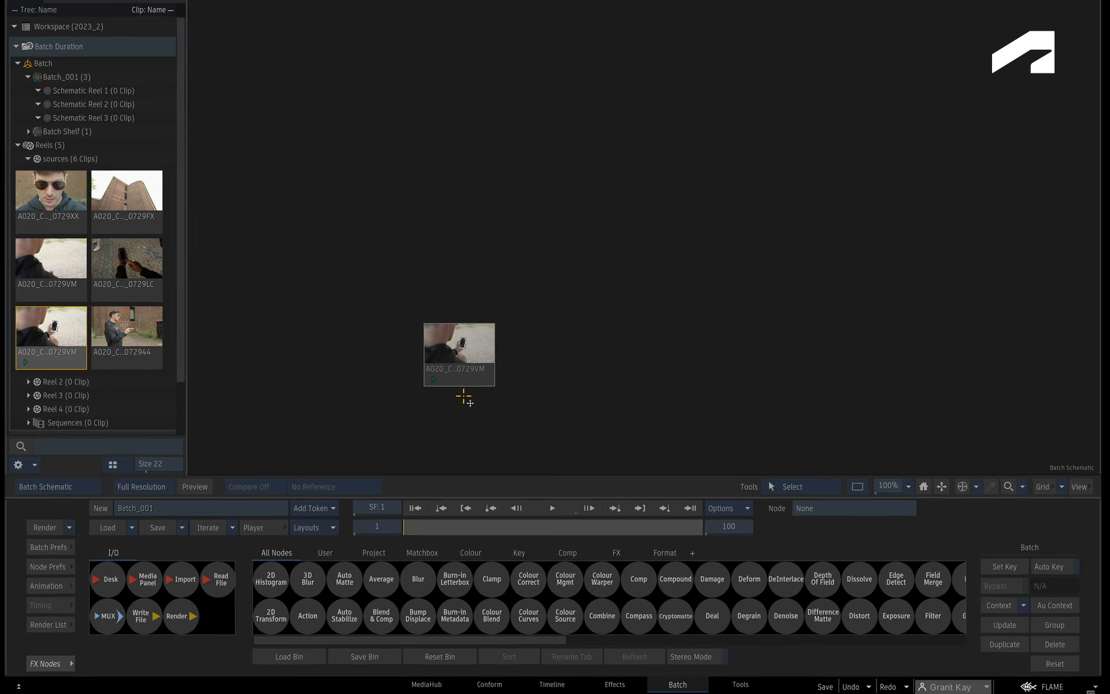
drag(729, 189, 771, 198)
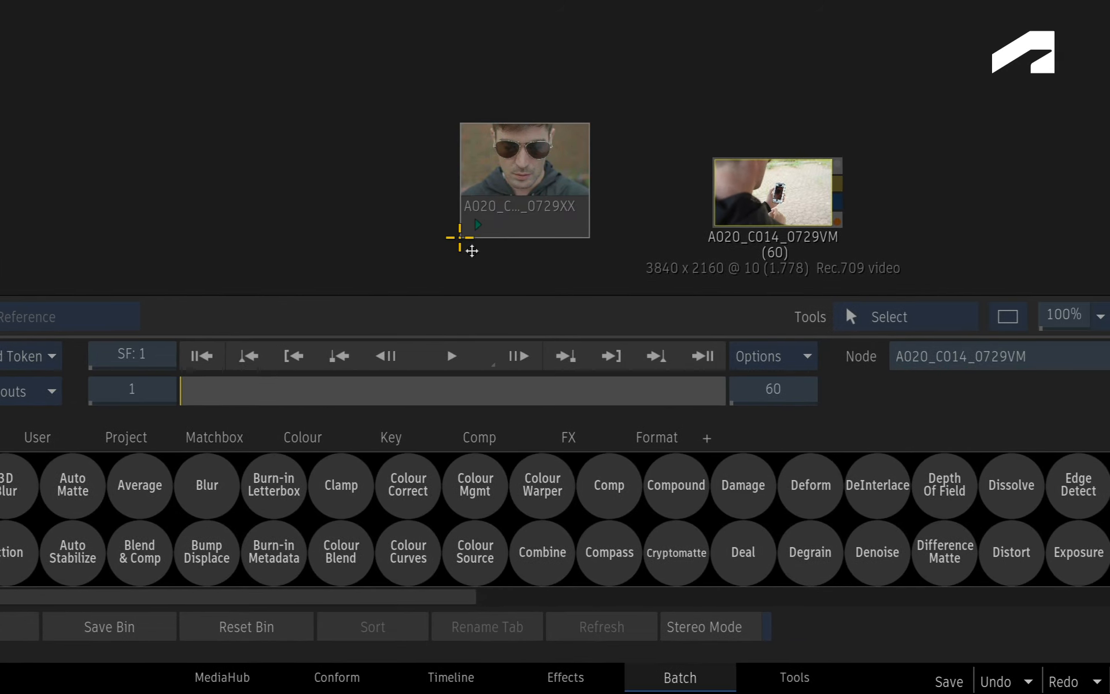
click(473, 228)
drag(473, 228, 491, 189)
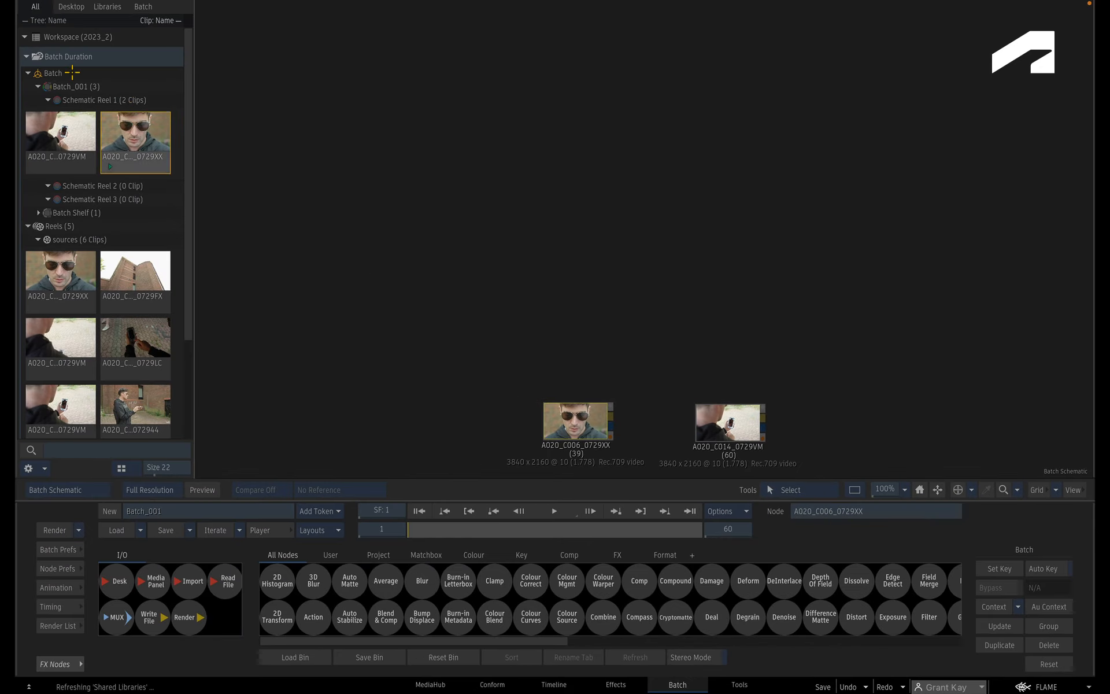
- Clear the batch group and place clip A020_C014_0729VM from the sources reel in the schematic
right_click(72, 73)
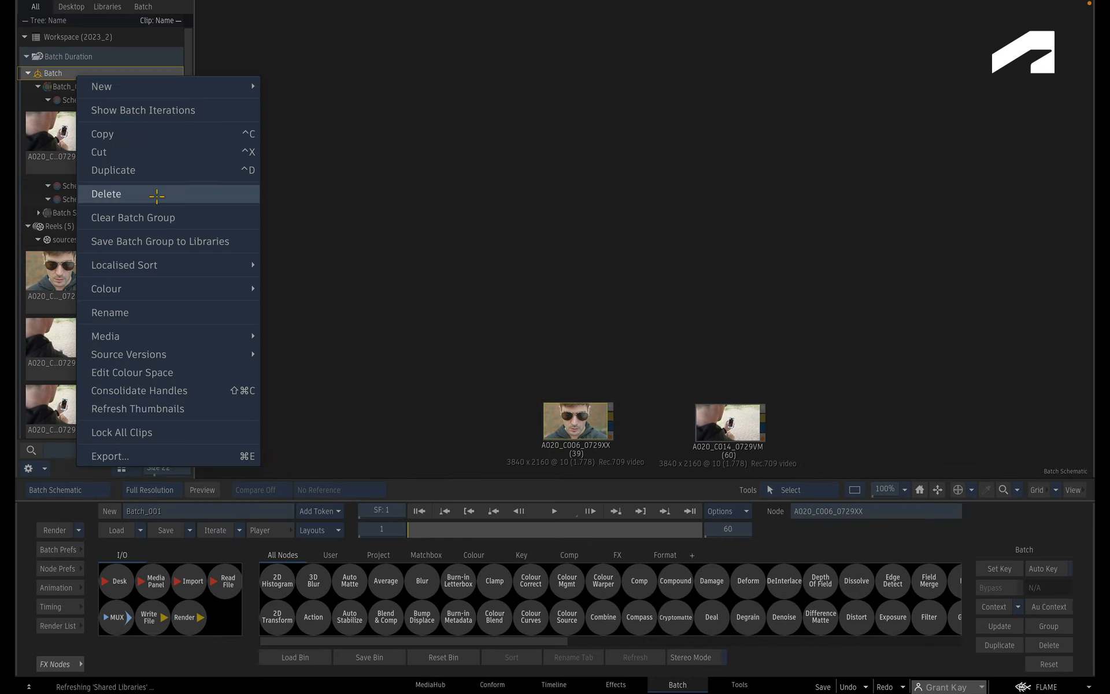
click(164, 216)
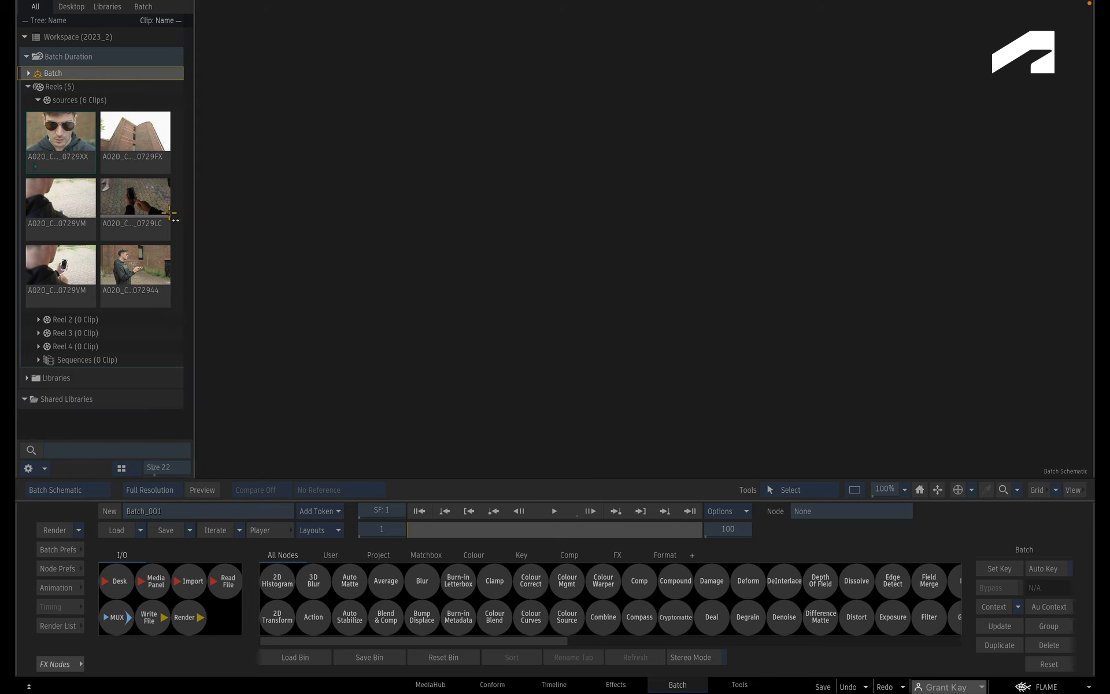
drag(62, 264, 720, 446)
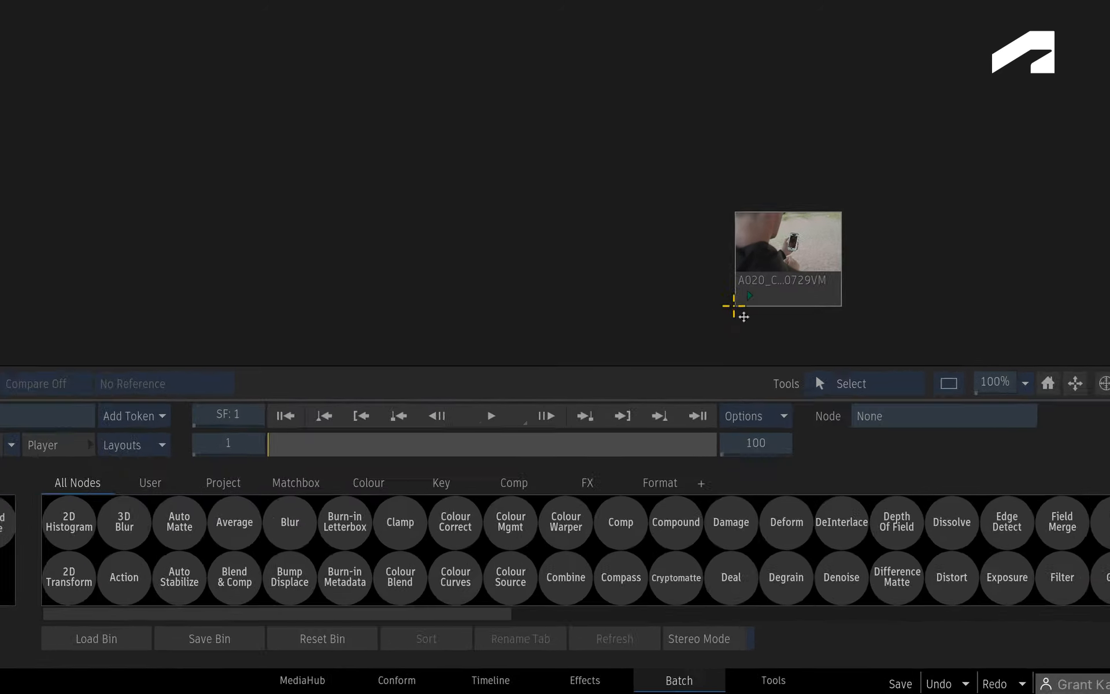
drag(734, 306, 754, 272)
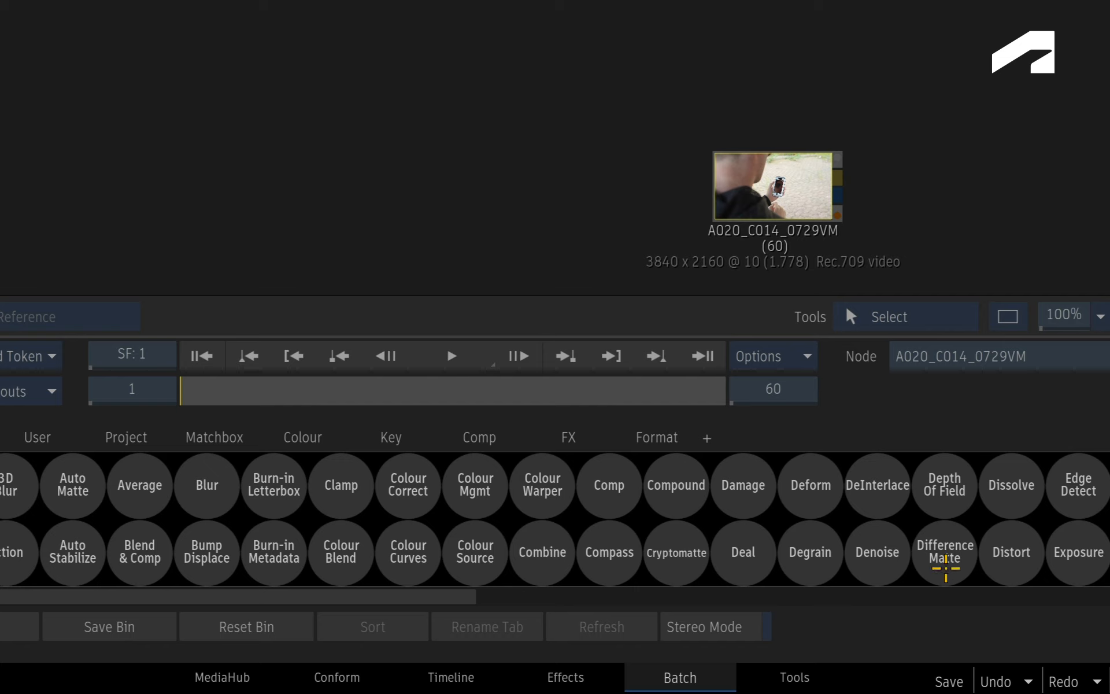
- Override the batch duration with 150 frames, and reset it to its default
click(784, 389)
click(705, 315)
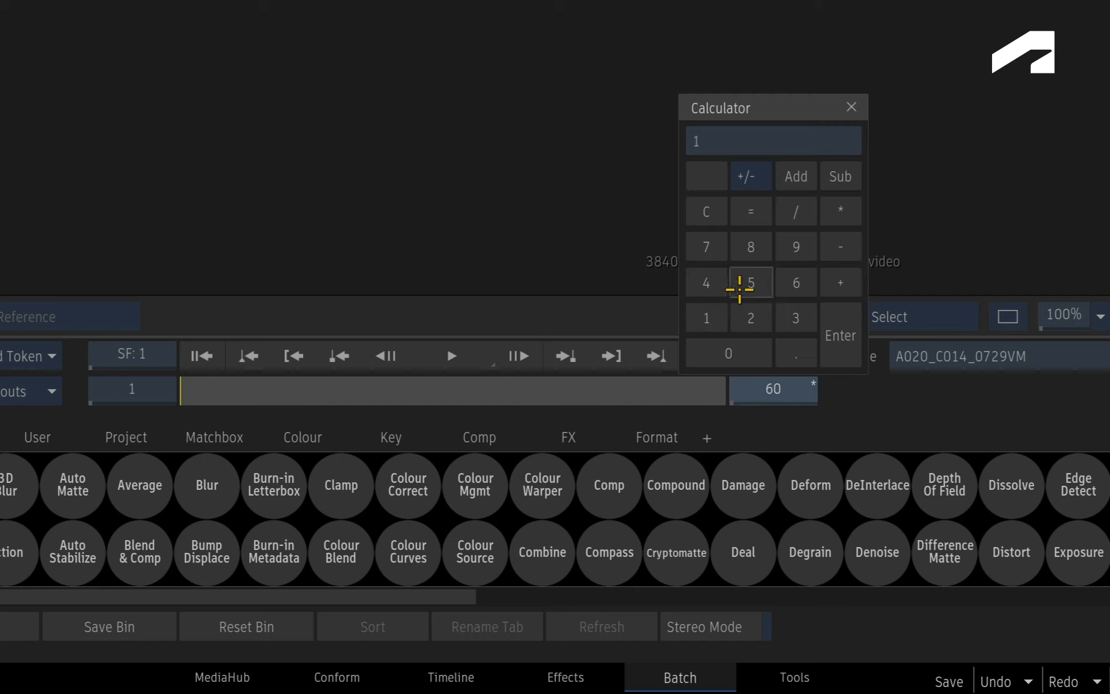
click(743, 286)
click(734, 351)
click(858, 335)
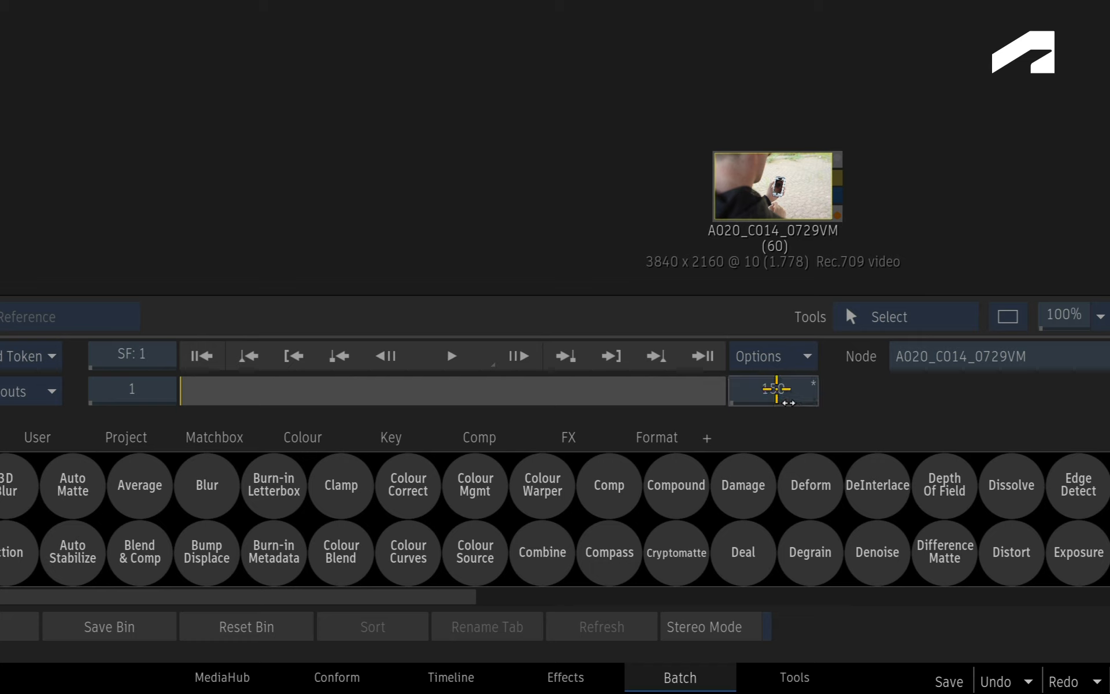
ctrl+click(777, 390)
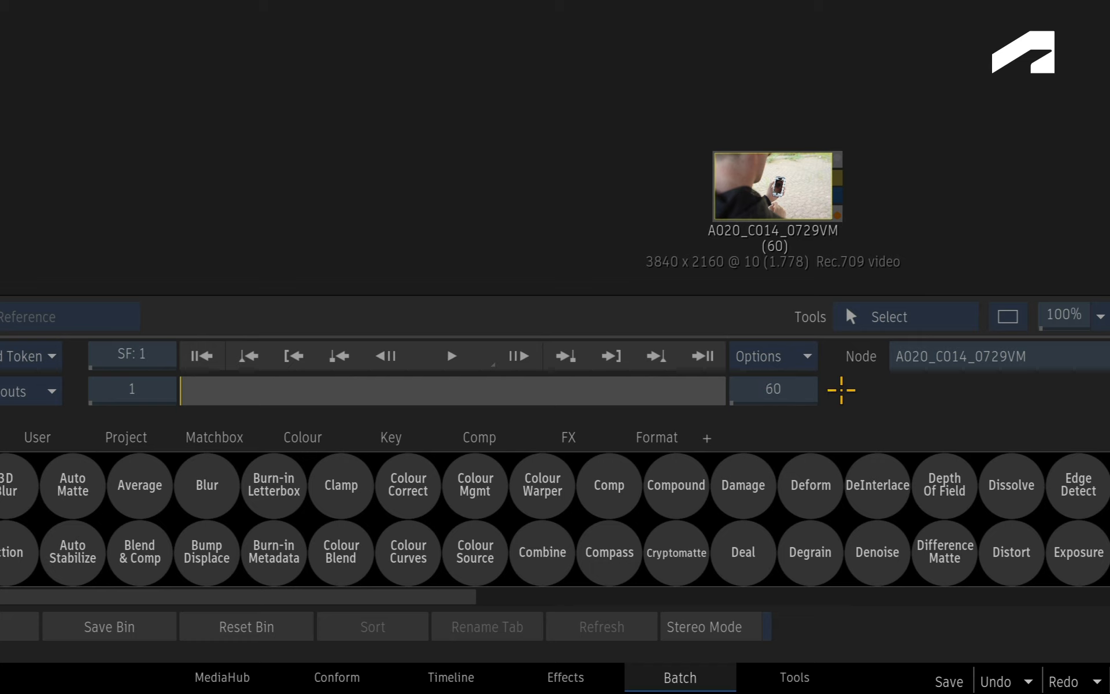
- Override the batch duration with 500 frames, and reset it to its default
click(796, 388)
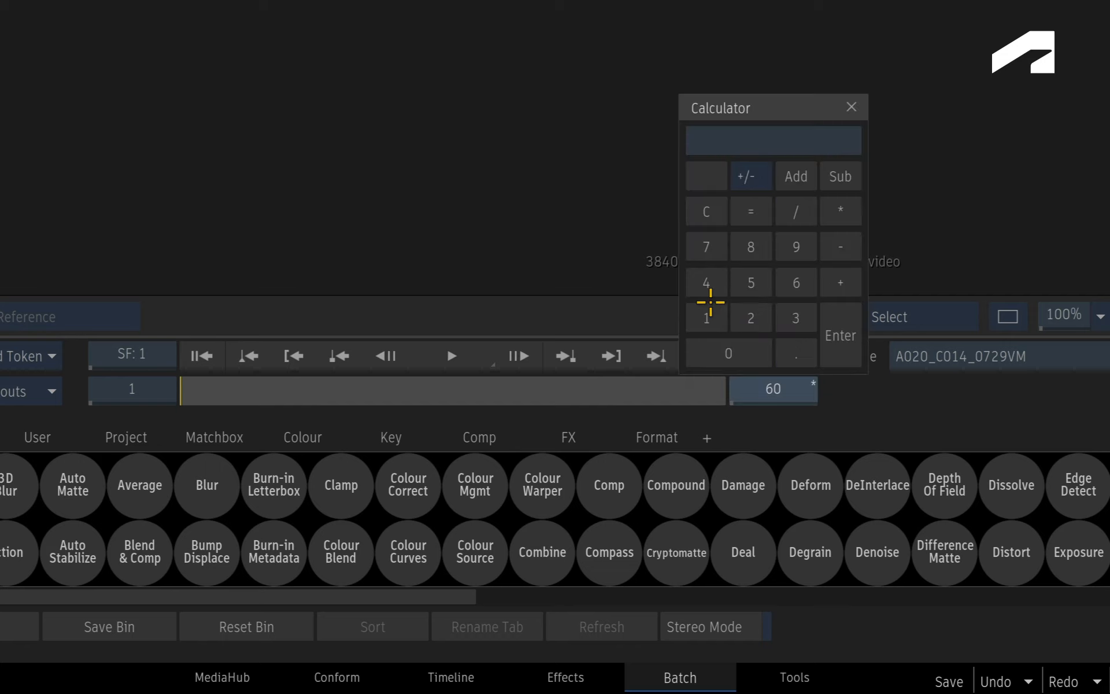
click(738, 285)
click(736, 348)
click(736, 348)
click(840, 338)
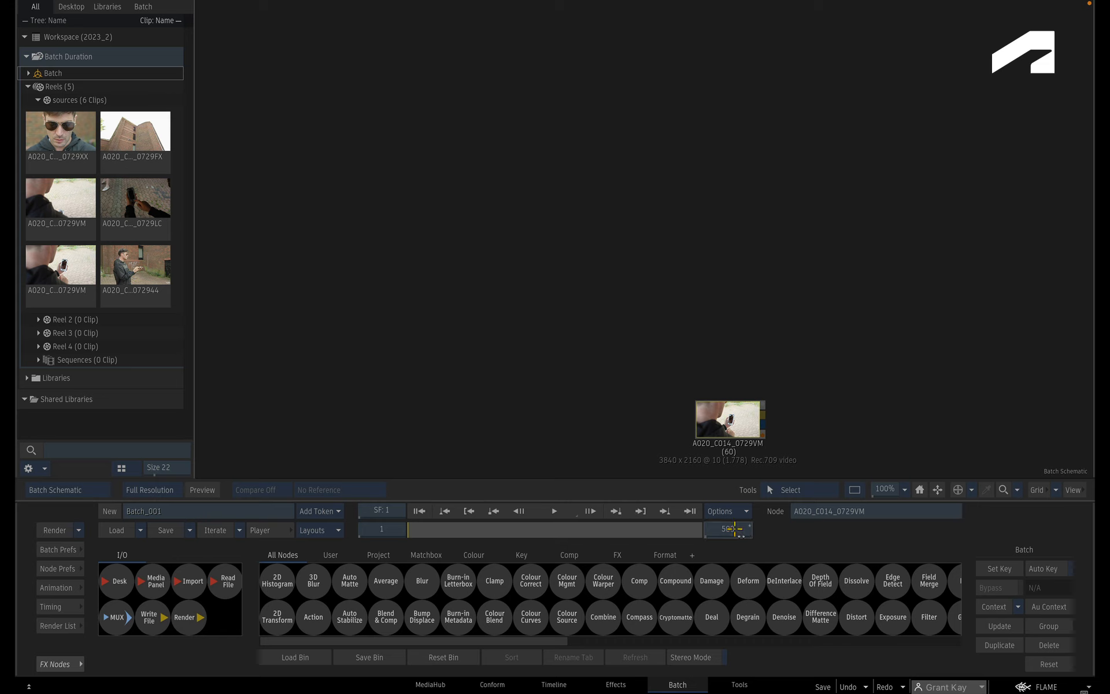
ctrl+click(735, 529)
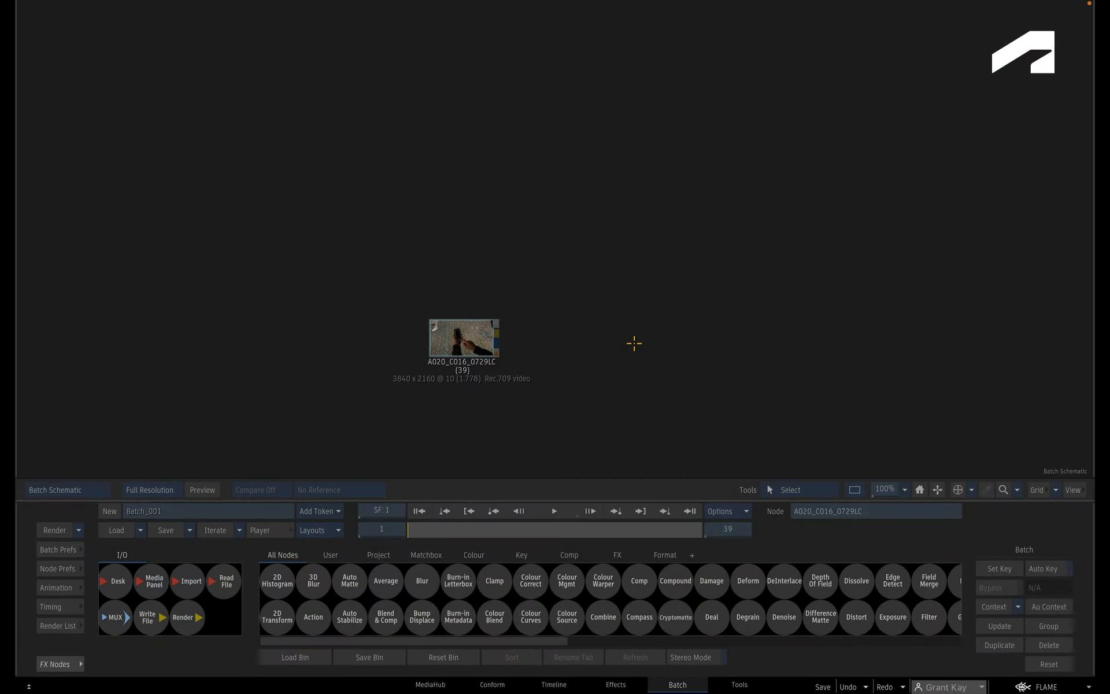
- Add a Write File node and a Render node, and connect the A020_C016_0729LC clip to both
click(147, 617)
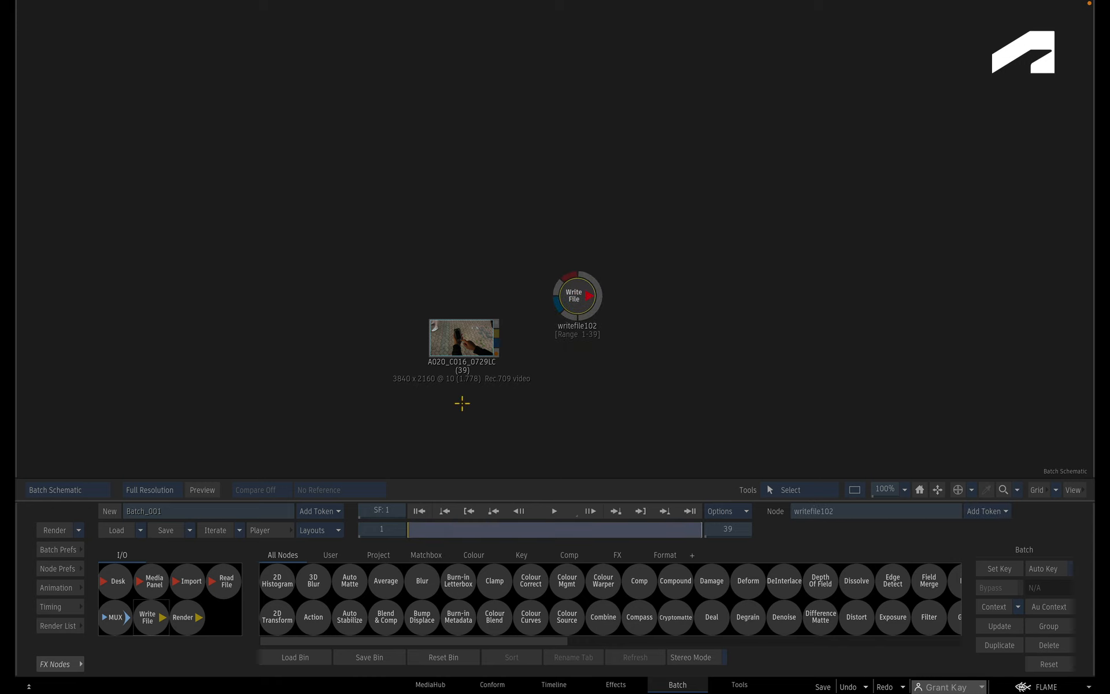
click(191, 622)
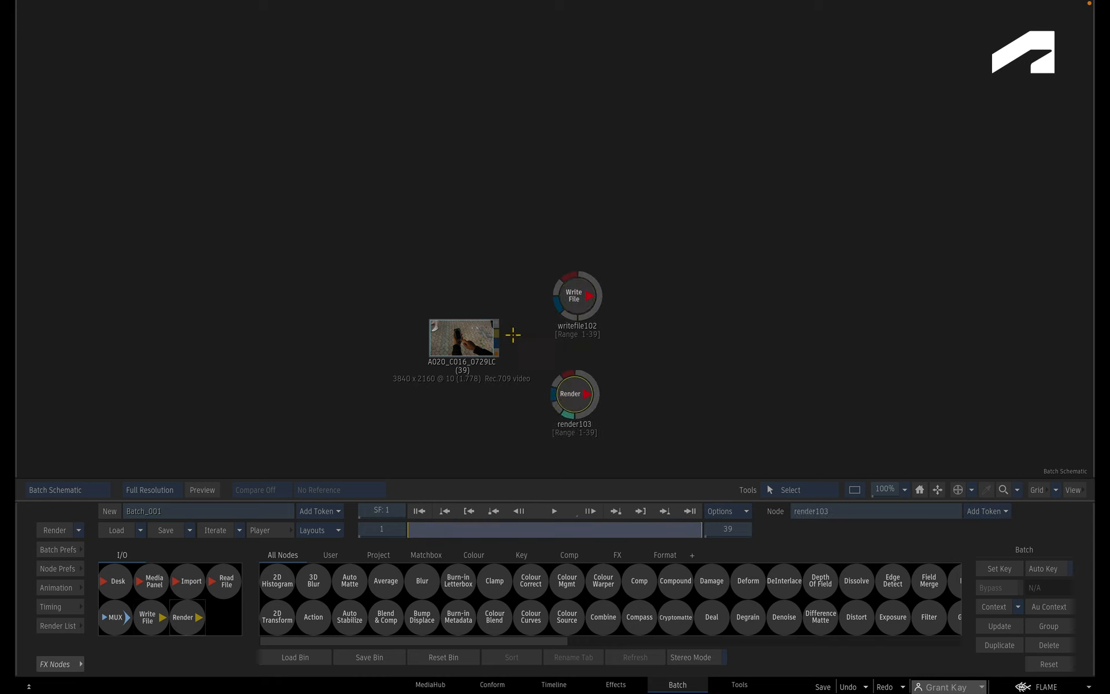
drag(513, 319, 571, 286)
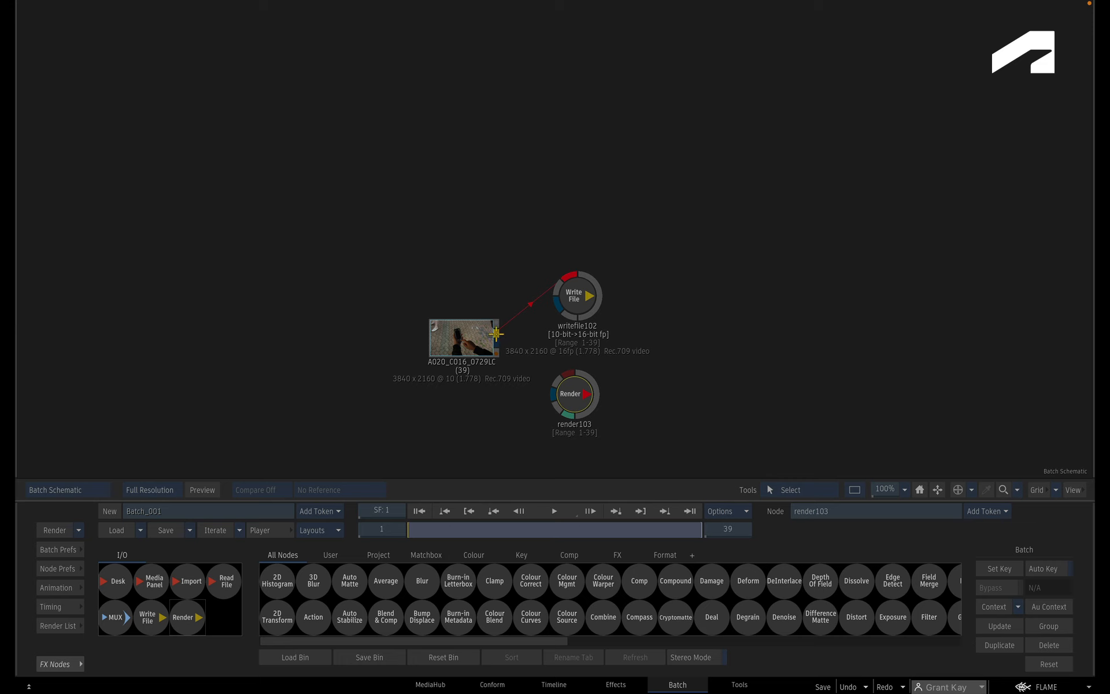
drag(495, 330, 559, 369)
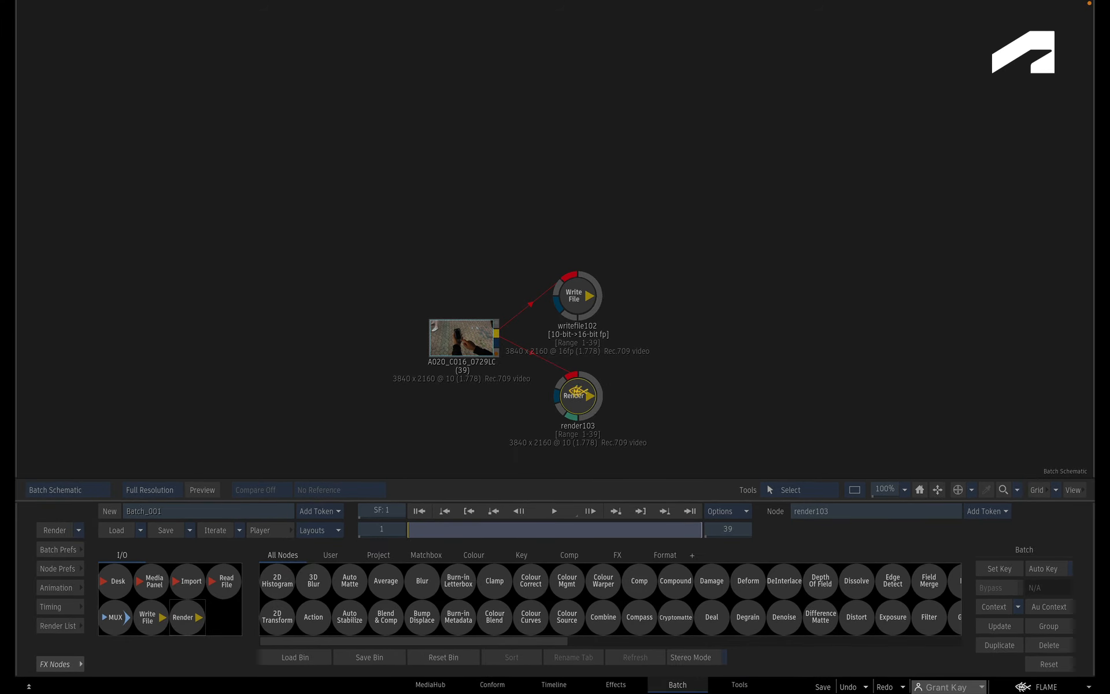
- Set the batch duration to 60 frames, checking the render range settings of the Render and Write File nodes
double_click(578, 393)
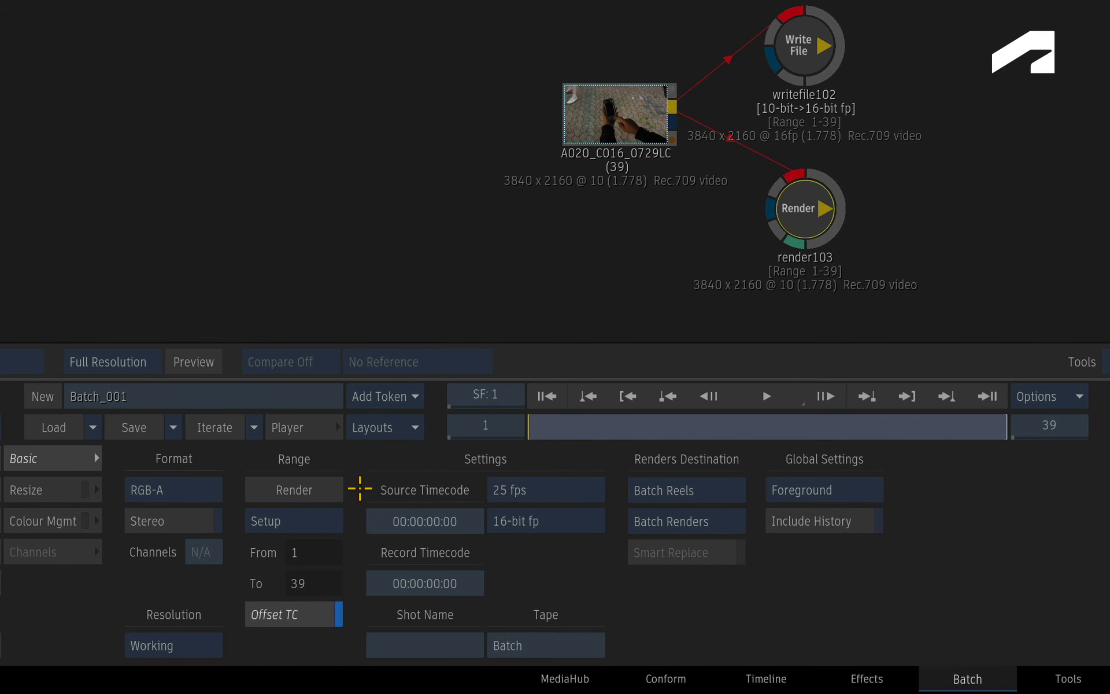
click(800, 45)
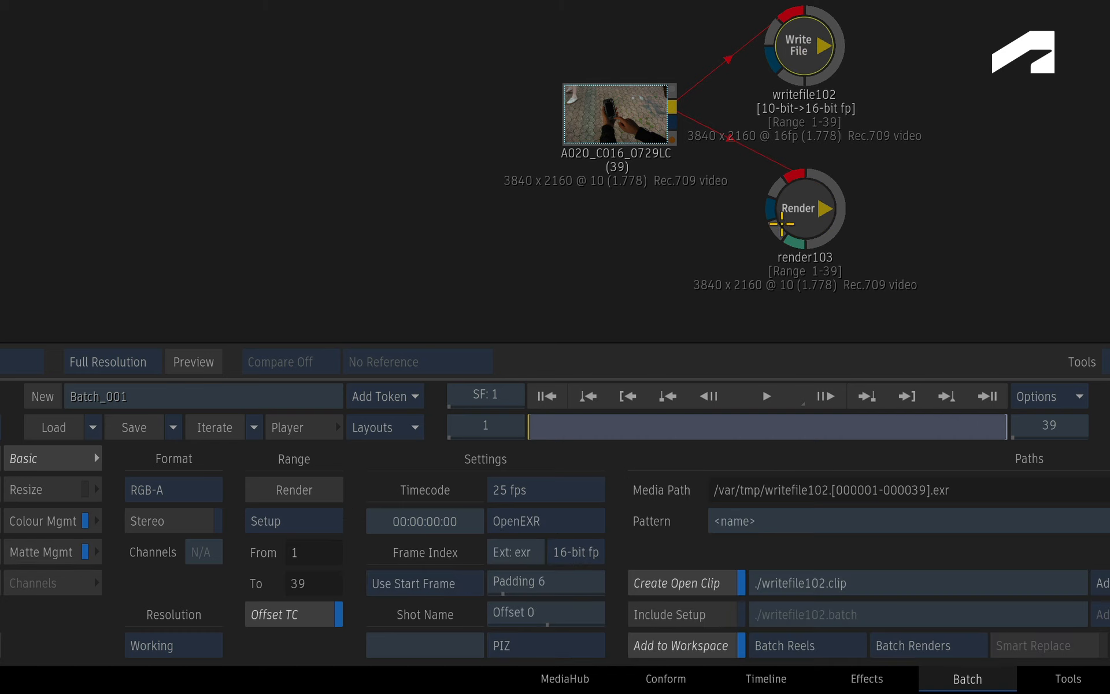
click(798, 207)
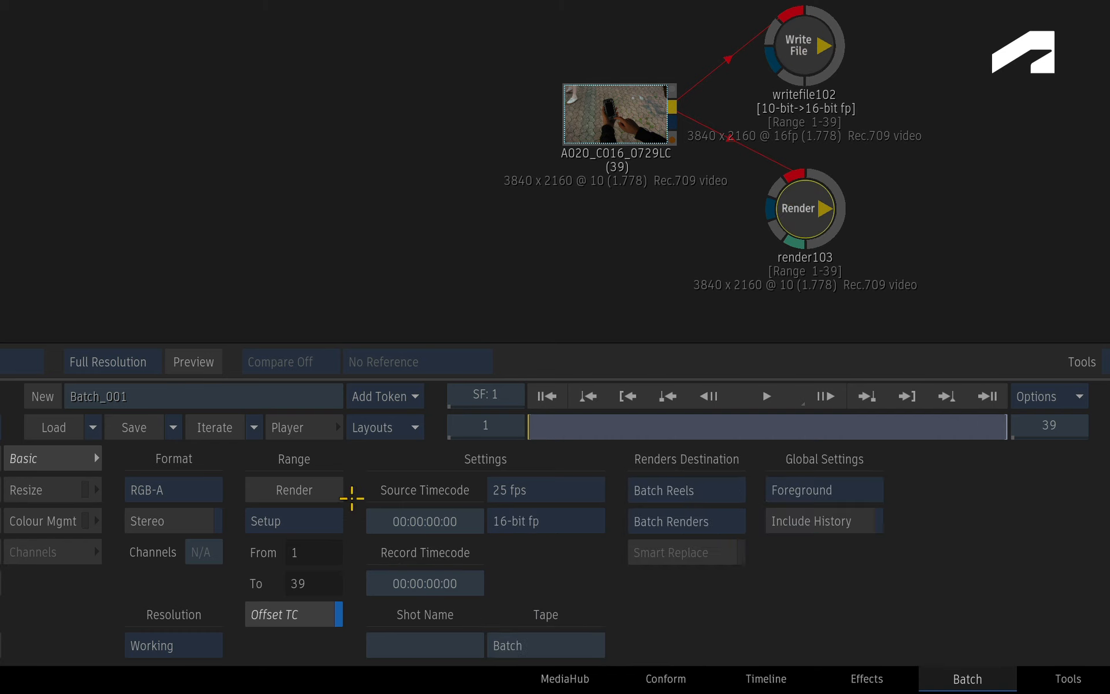
drag(1053, 422, 1109, 422)
click(802, 42)
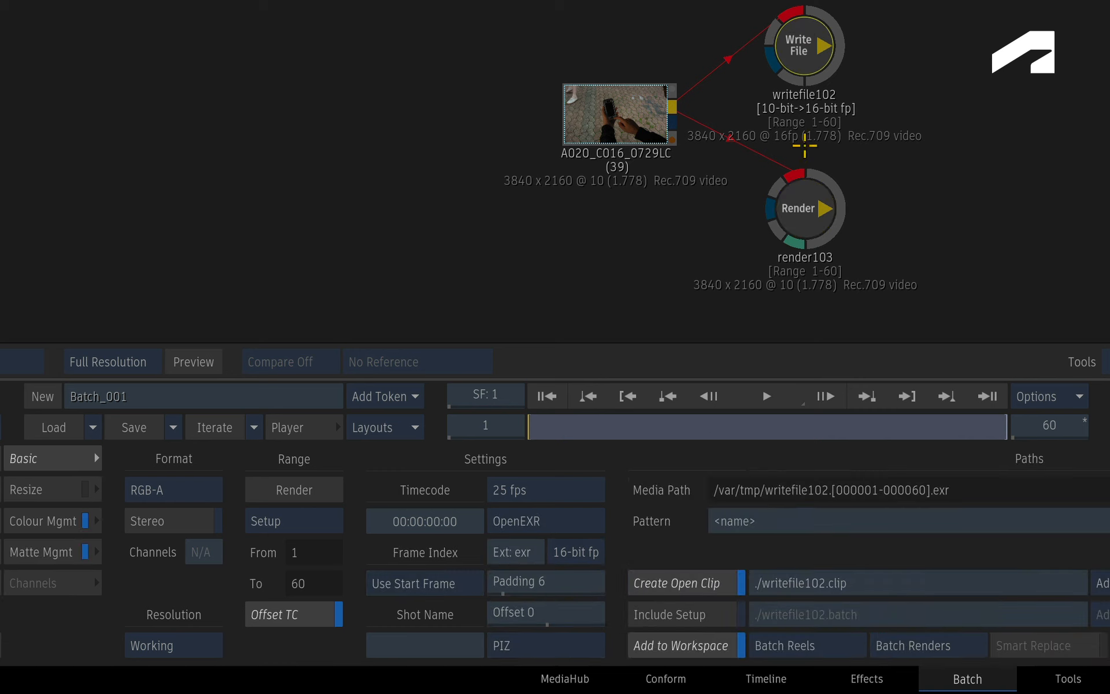
- Switch the Render node's range to Custom and set it from frame 11 to frame 42
click(805, 207)
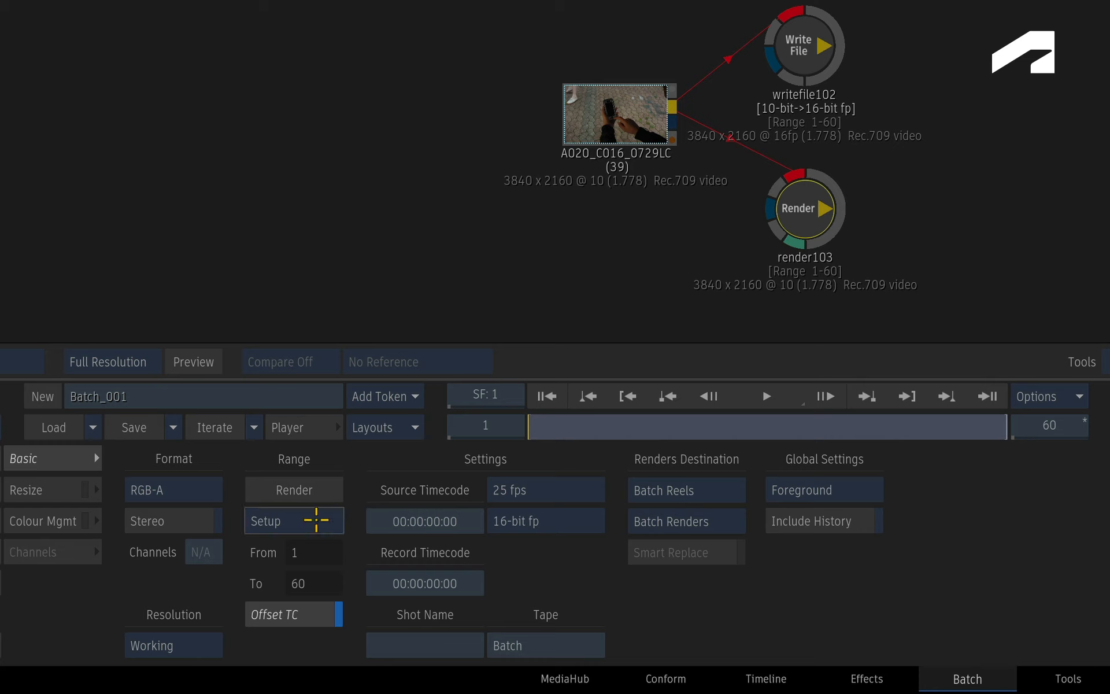
click(316, 520)
drag(318, 577, 363, 551)
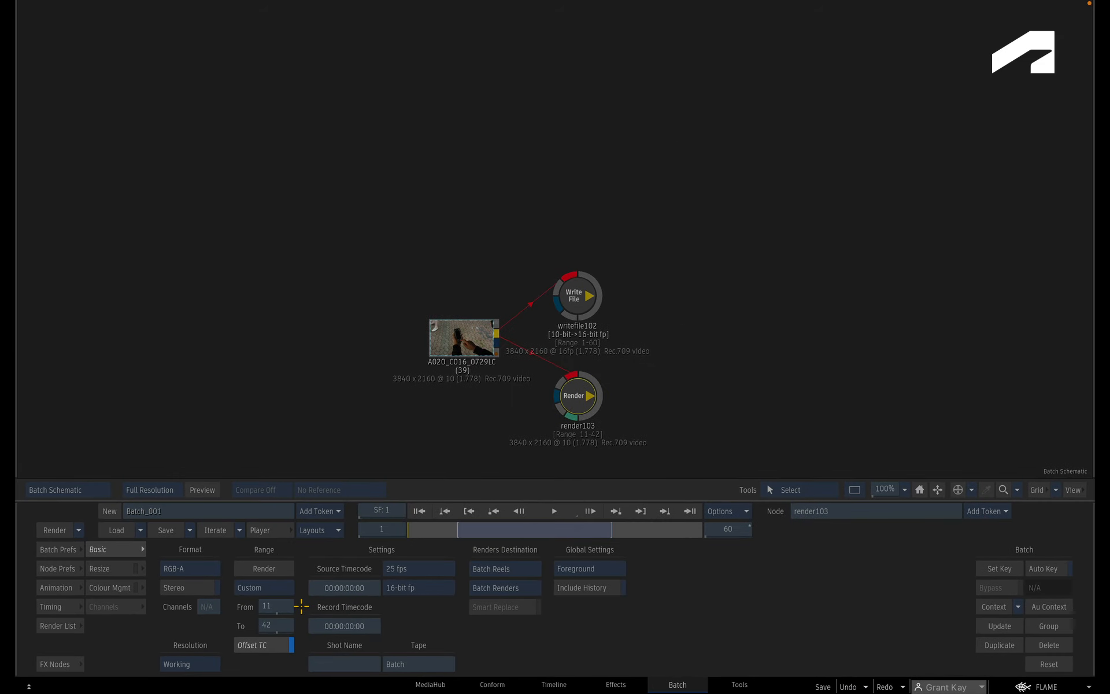
- In the Render List, change the Render node's custom range to run from frame 7 to frame 40
click(60, 625)
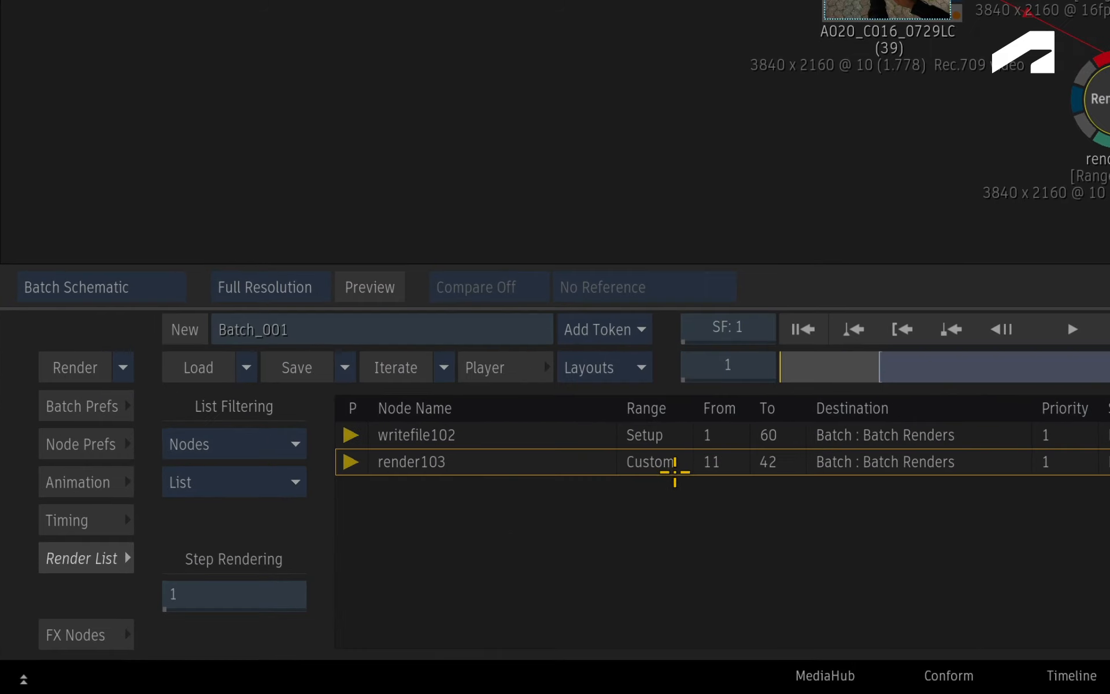
click(349, 577)
click(662, 463)
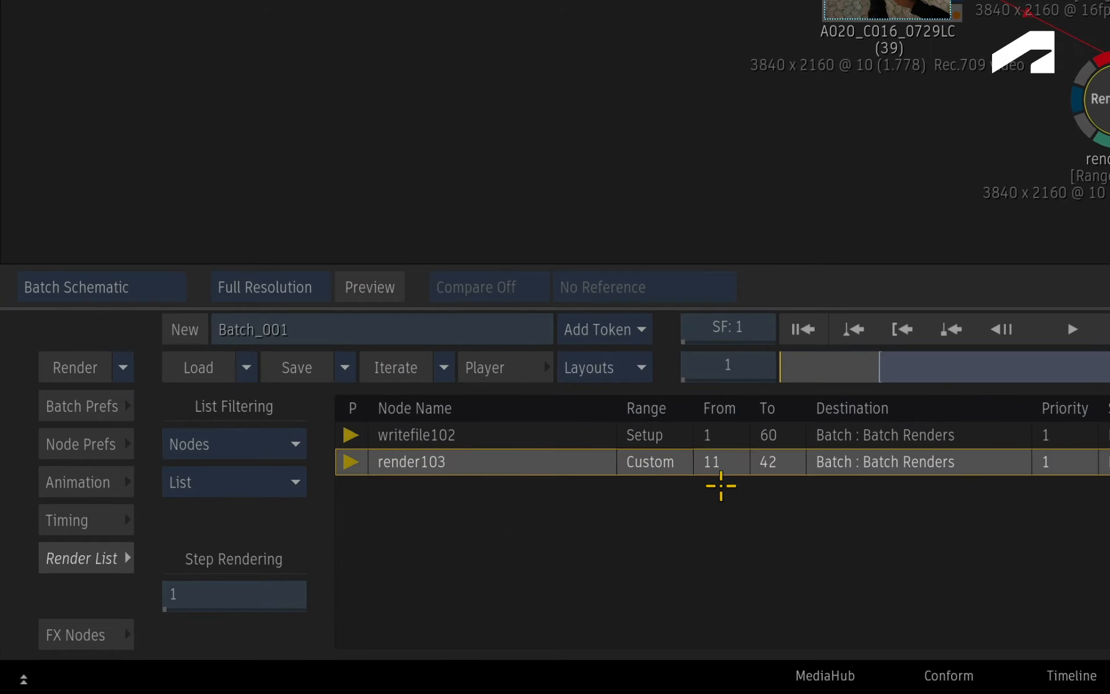
mouse_move(697, 466)
mouse_down()
mouse_move(673, 463)
mouse_move(686, 463)
mouse_up()
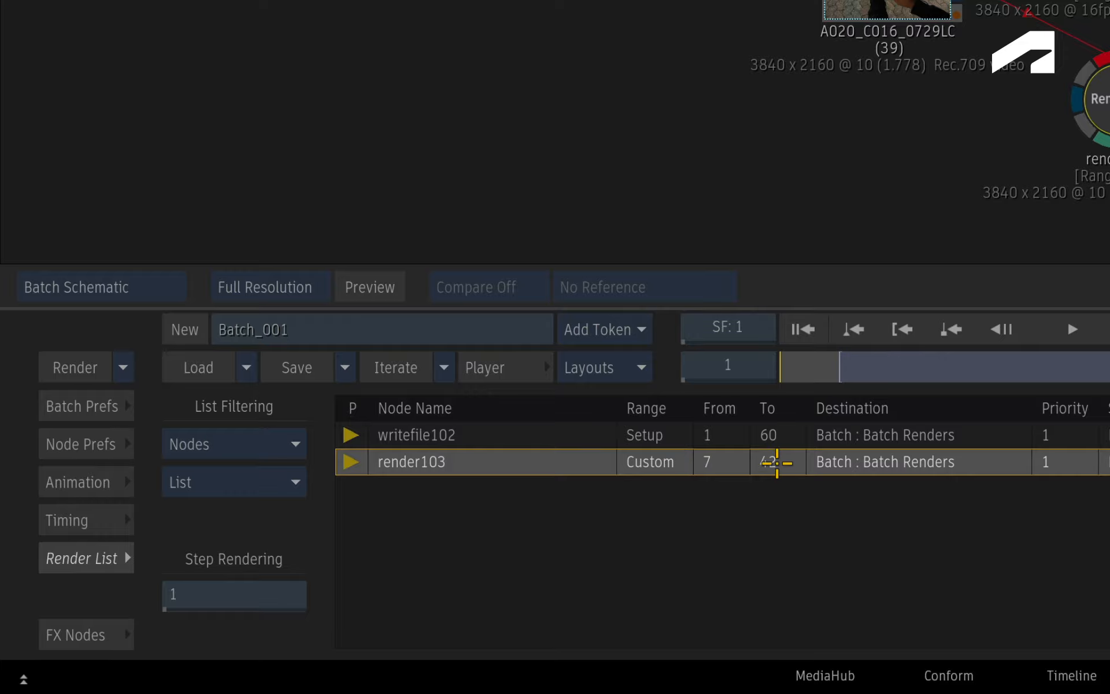
drag(793, 463, 776, 478)
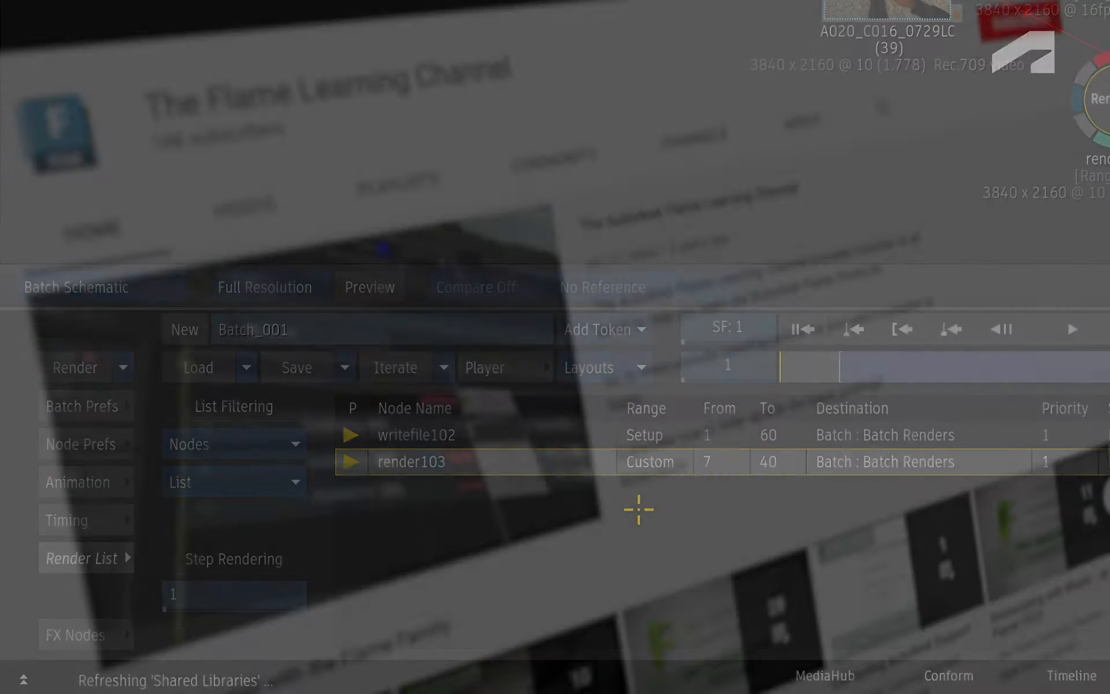